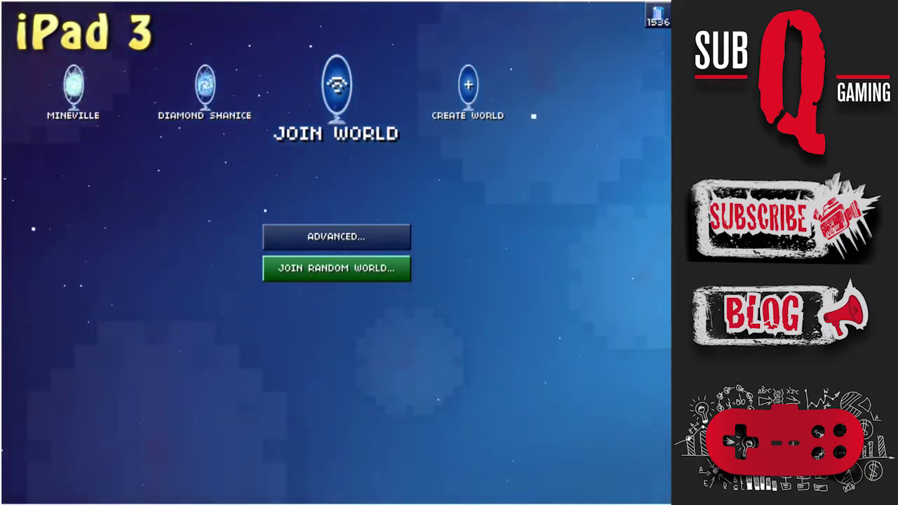
Step: Swipe through the iPad 3 world carousel, previewing Tims World and another saved world
scroll(337, 91, left, 5)
click(249, 87)
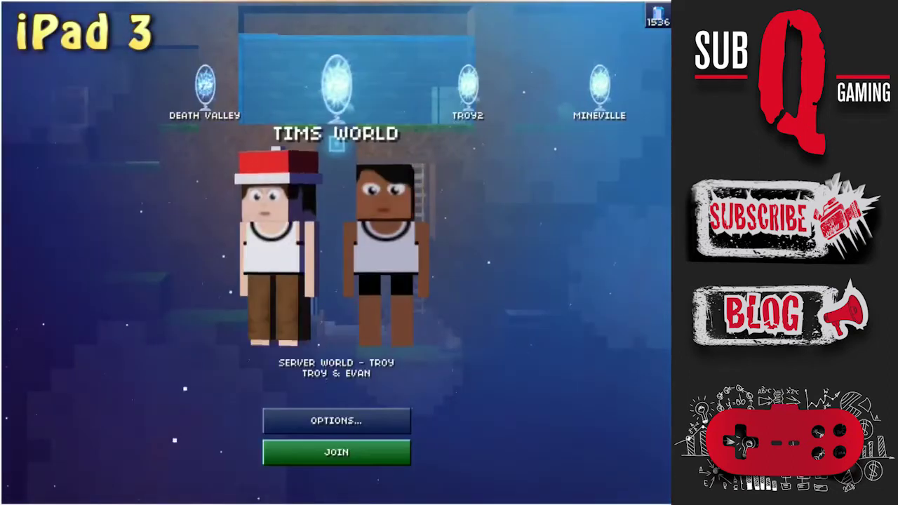
click(231, 91)
scroll(337, 92, right, 5)
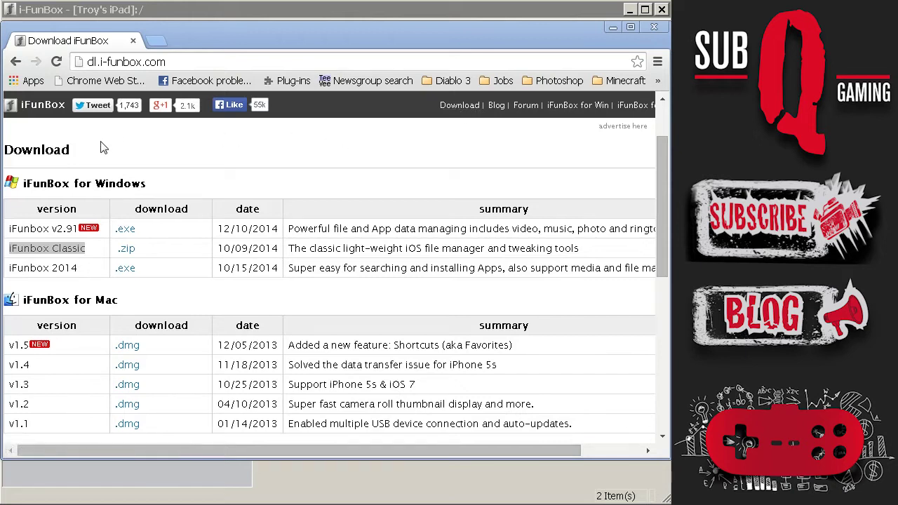
Step: Highlight the iFunbox Classic download entry and bring up the local ifunbox_classic program folder
click(89, 257)
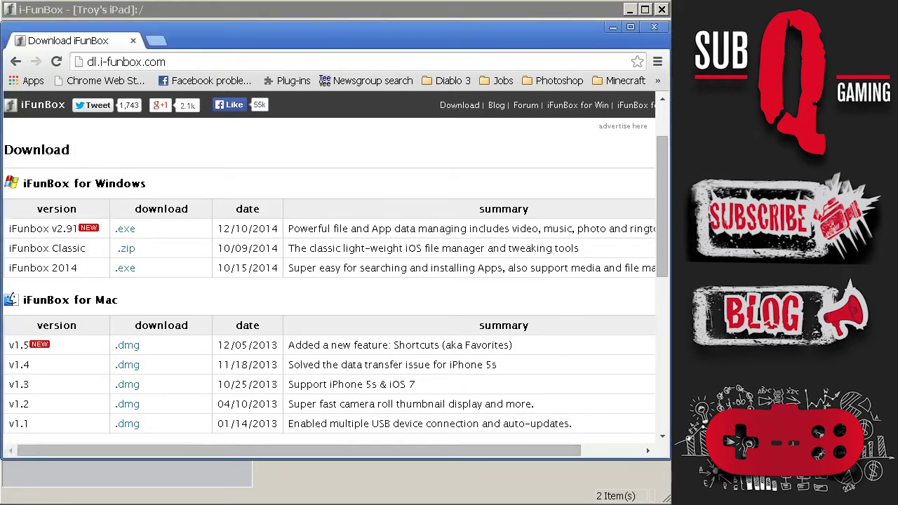
drag(85, 248, 11, 248)
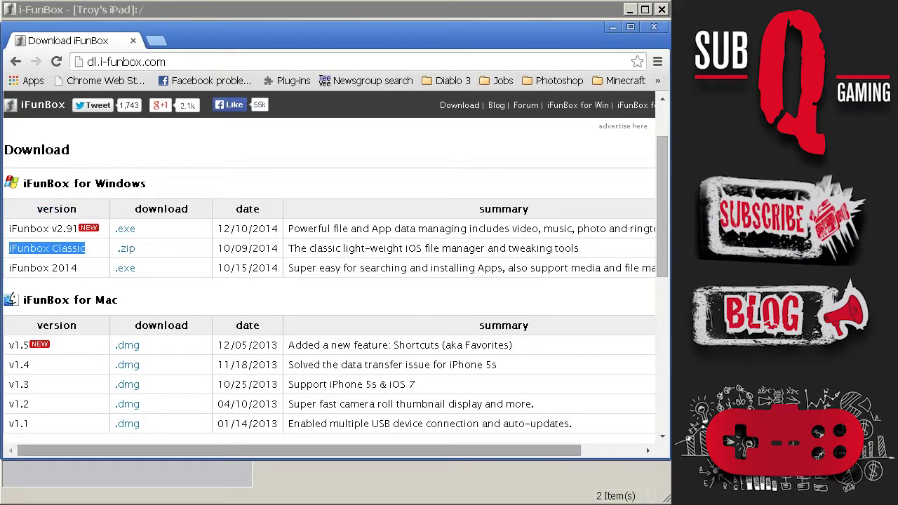
click(304, 503)
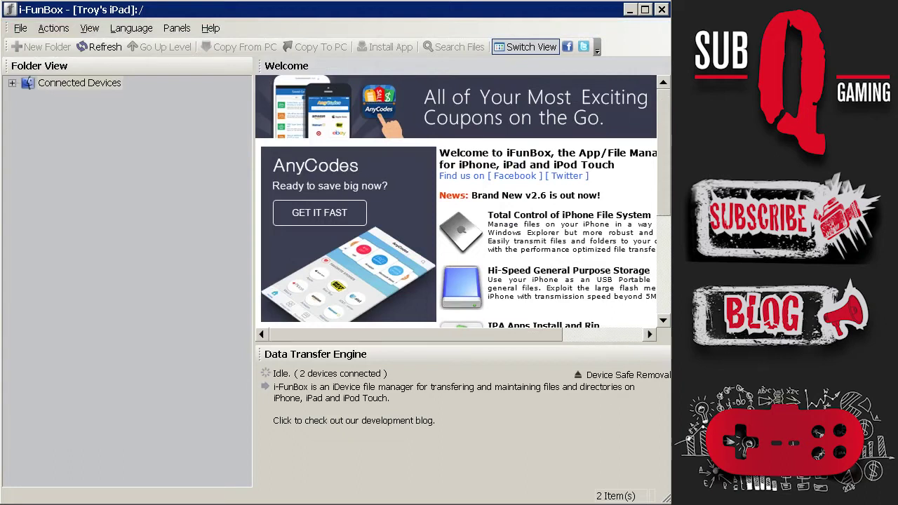
Step: Expand Connected Devices to reveal the iPad 3 (iOS 7.0.4) and iPad Air (iOS 7.1)
click(12, 83)
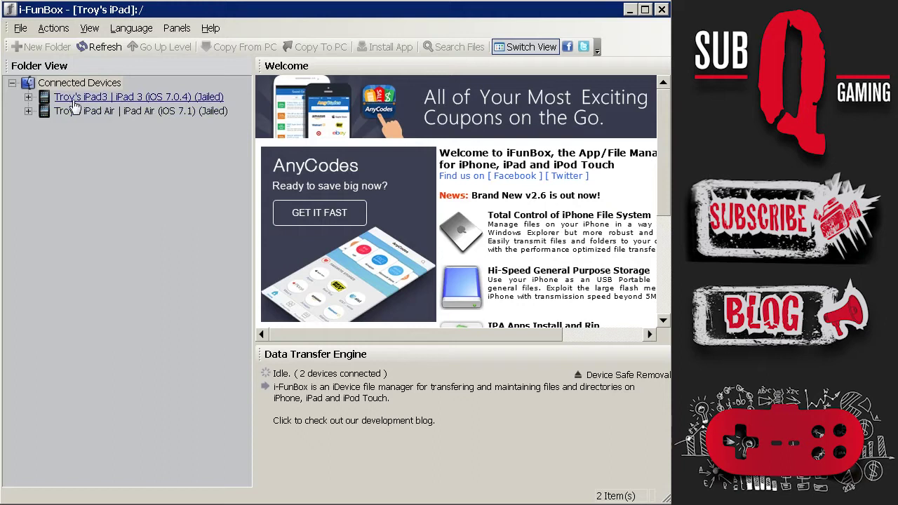
Step: Drill into iPad Air > User Applications > Blockheads > Library > Application Support > saves
click(28, 111)
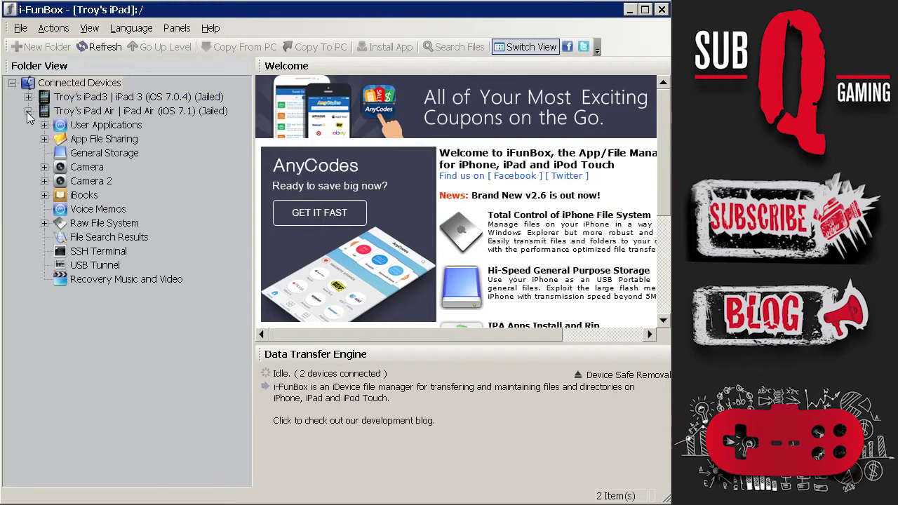
click(44, 125)
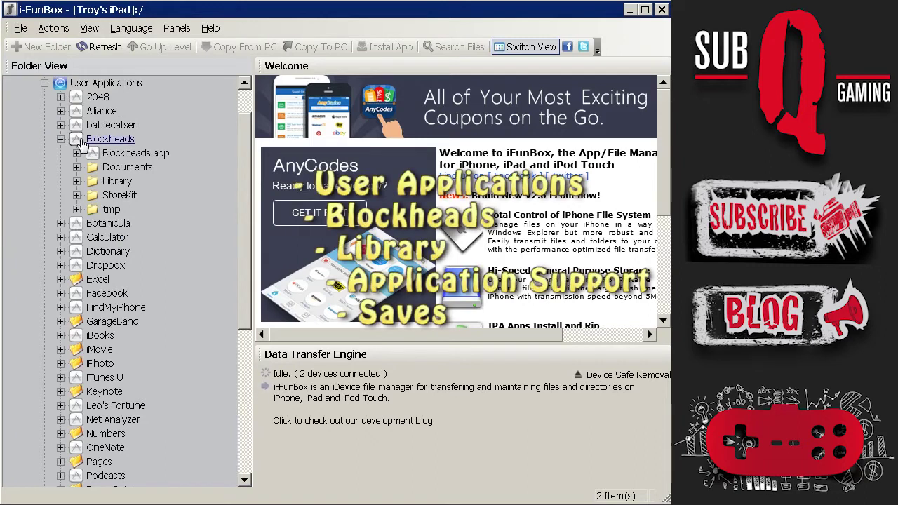
click(77, 181)
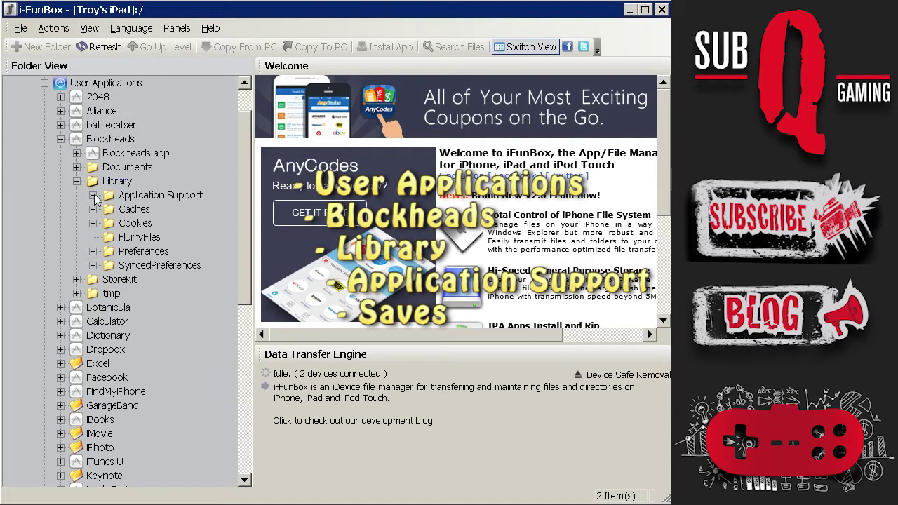
click(93, 195)
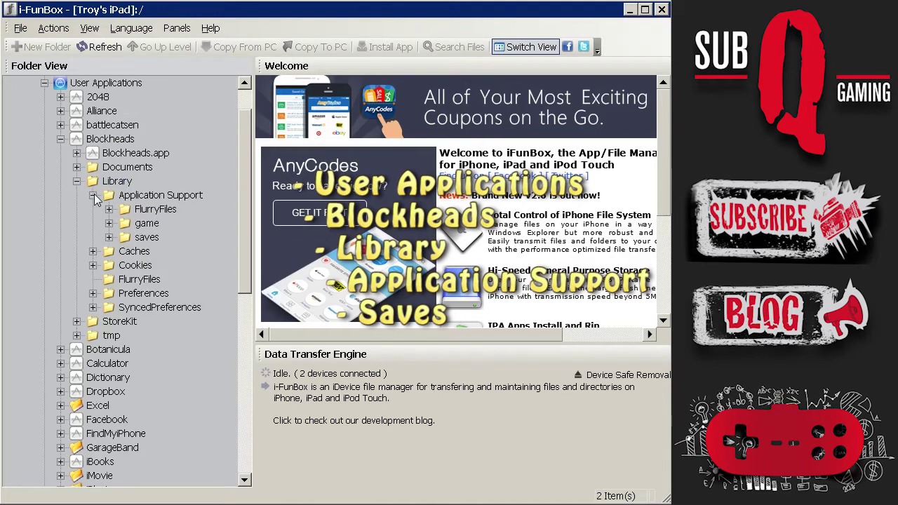
click(144, 237)
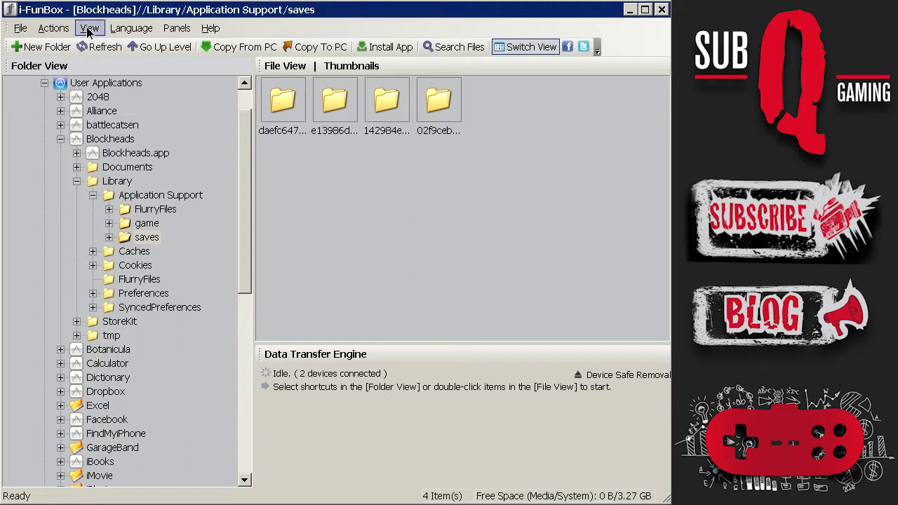
Step: Switch to Details view, sort by date newest first, and select the 12/15/2014 world folder
click(89, 28)
click(131, 113)
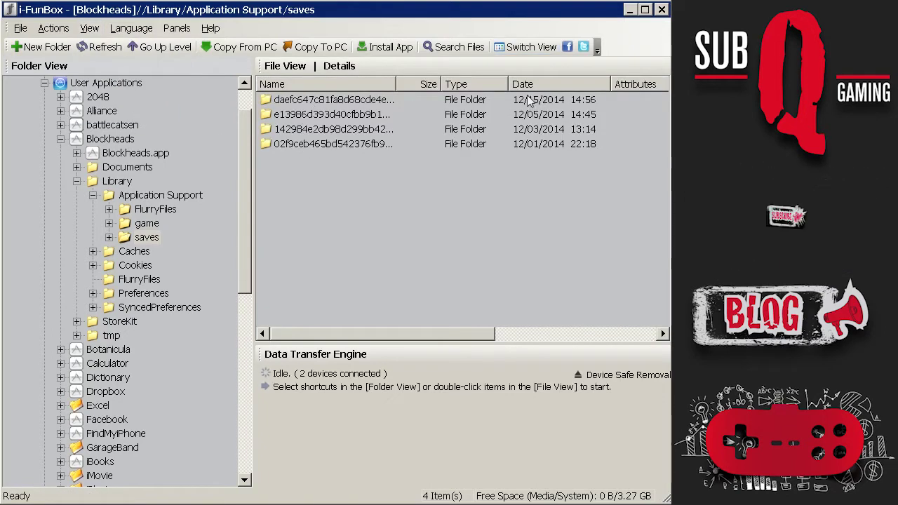
click(553, 85)
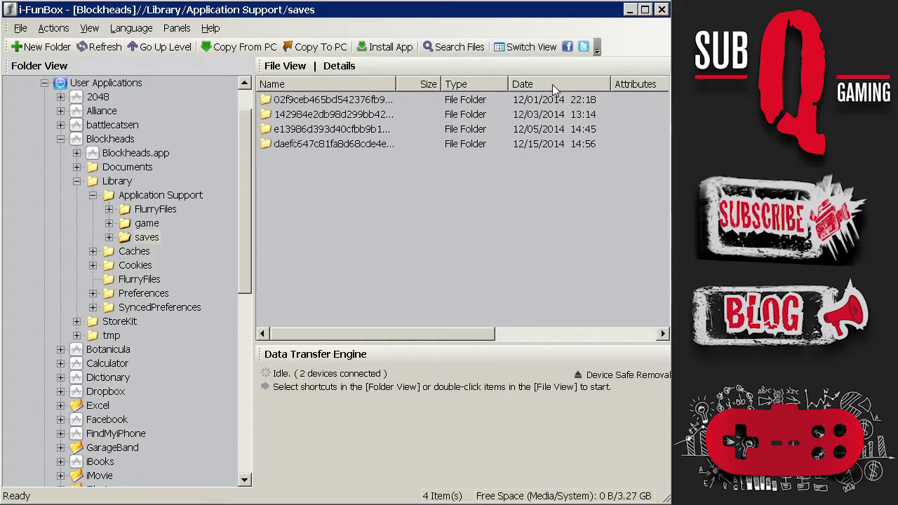
click(552, 85)
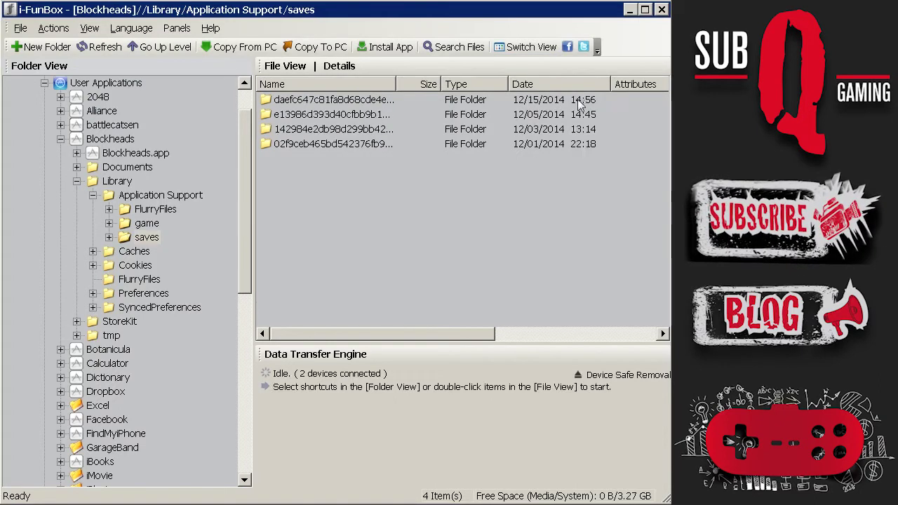
click(352, 103)
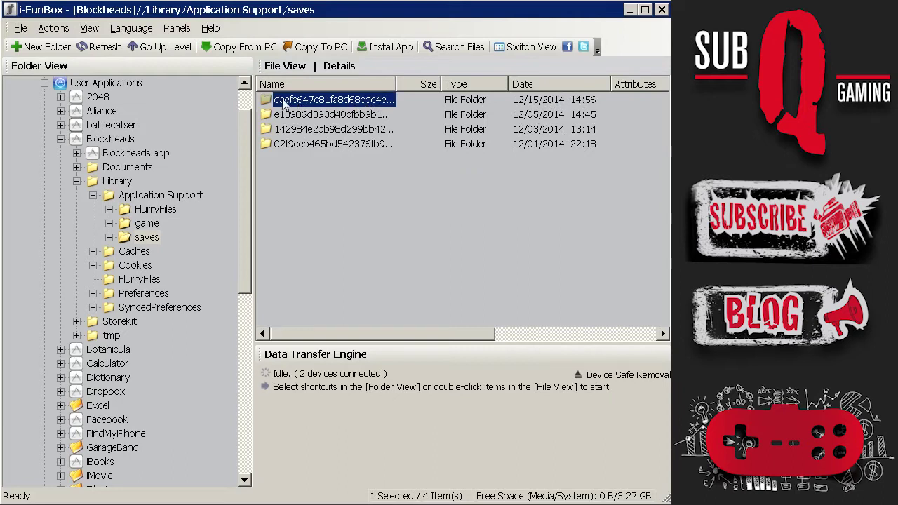
Step: Copy the newest world folder to the PC's iPad_Air_Saves folder using Copy To PC
right_click(320, 104)
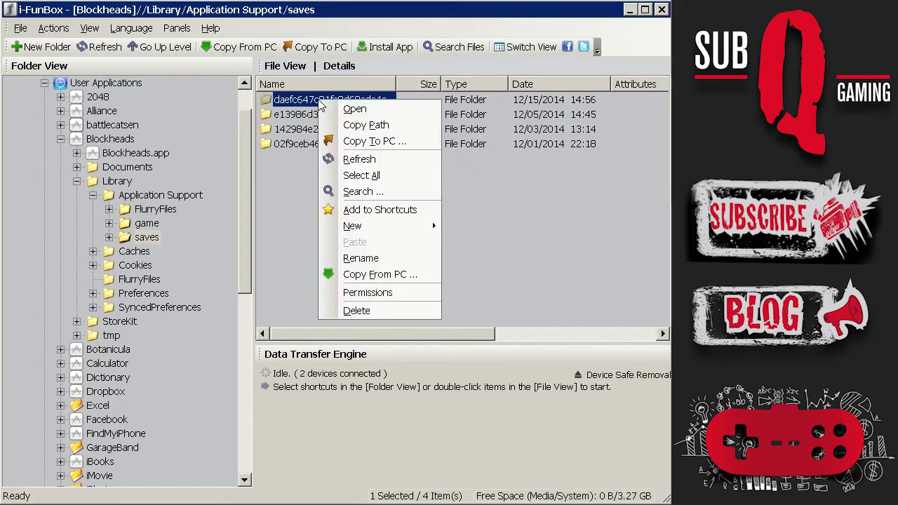
click(390, 144)
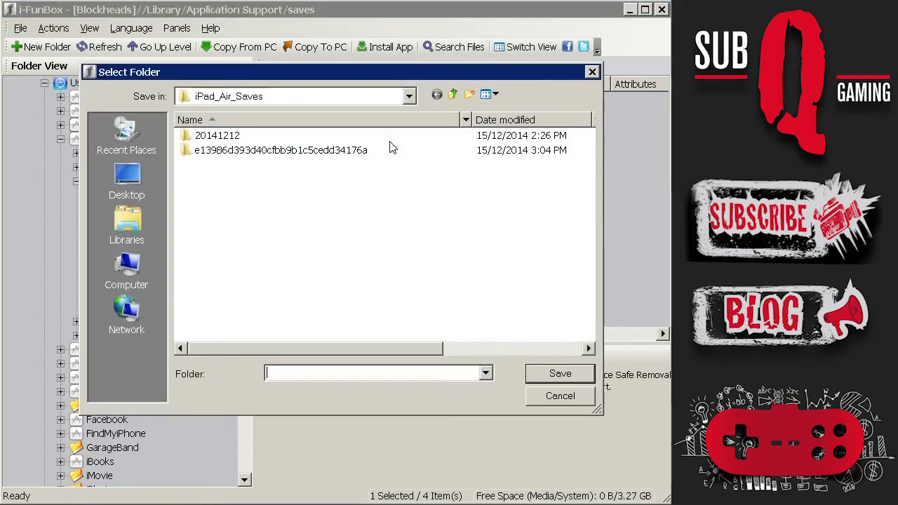
click(559, 375)
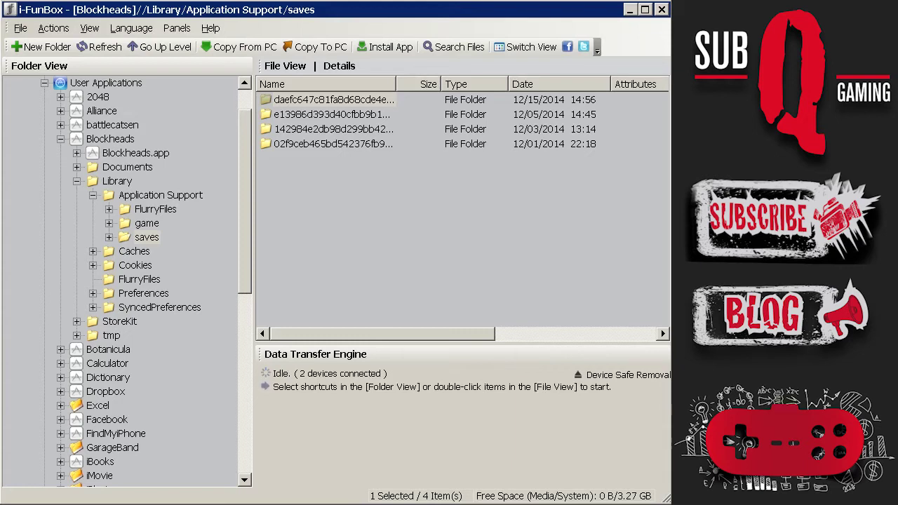
Step: Check the copied daefc647… folder's properties: 160 MB on disk and 26,029 files
key(alt+Tab)
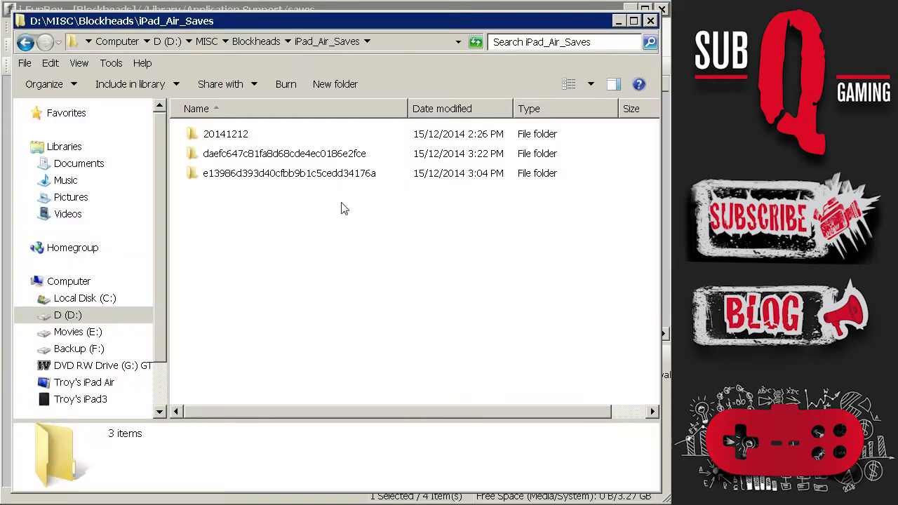
click(317, 160)
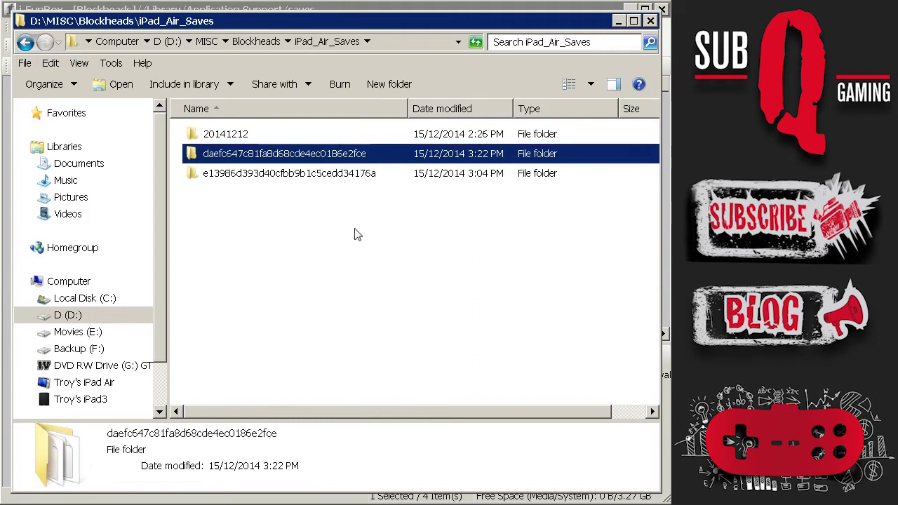
key(alt+Return)
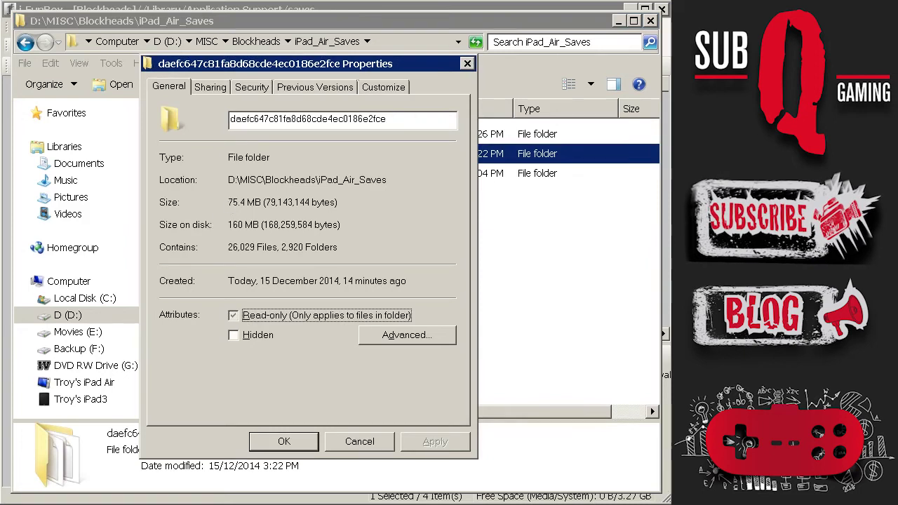
drag(228, 225, 252, 225)
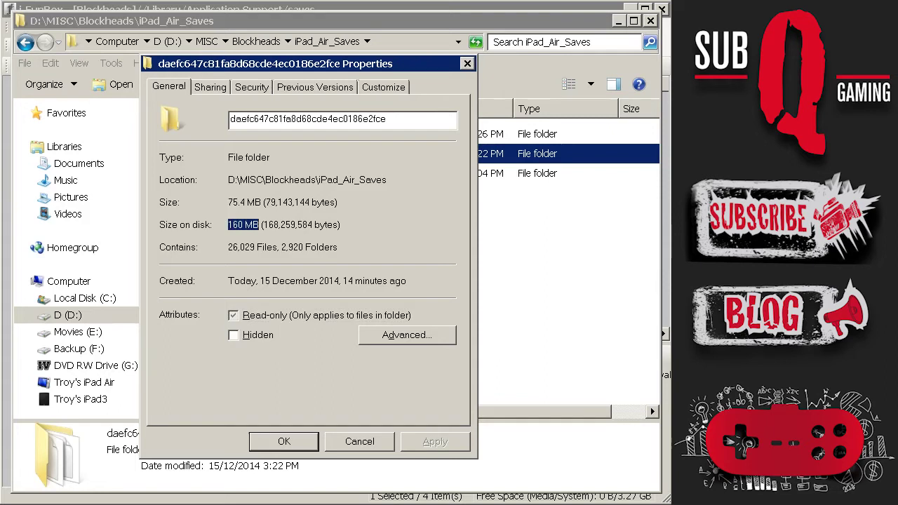
click(260, 225)
drag(228, 247, 265, 246)
click(338, 246)
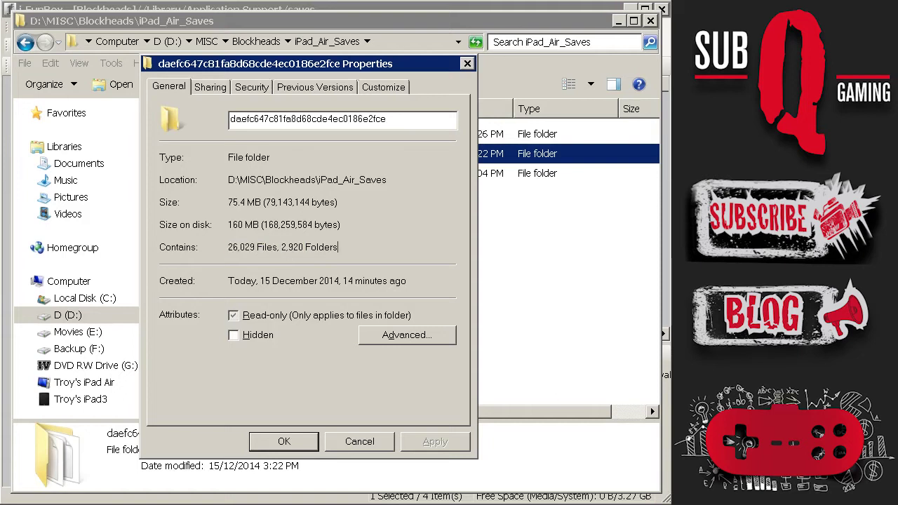
click(362, 443)
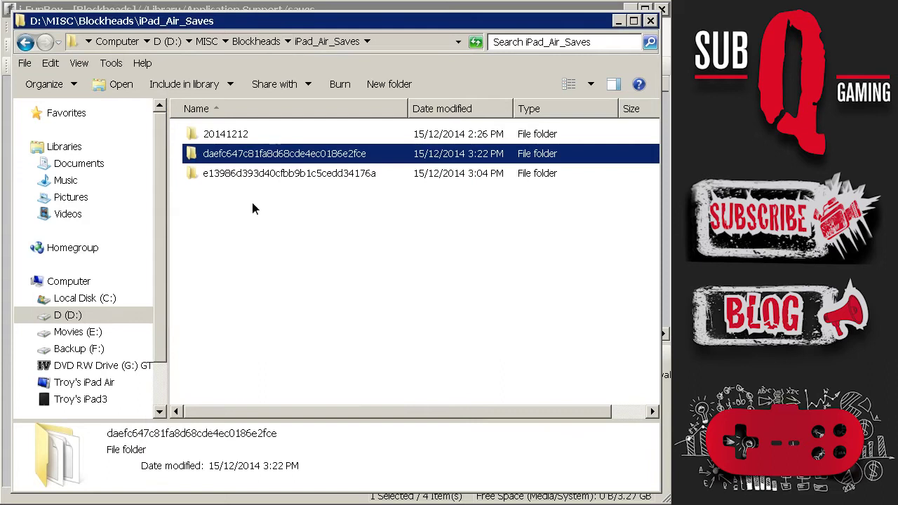
Step: Drag the Explorer window down out of the way and refocus iFunBox's folder tree
drag(256, 24, 253, 286)
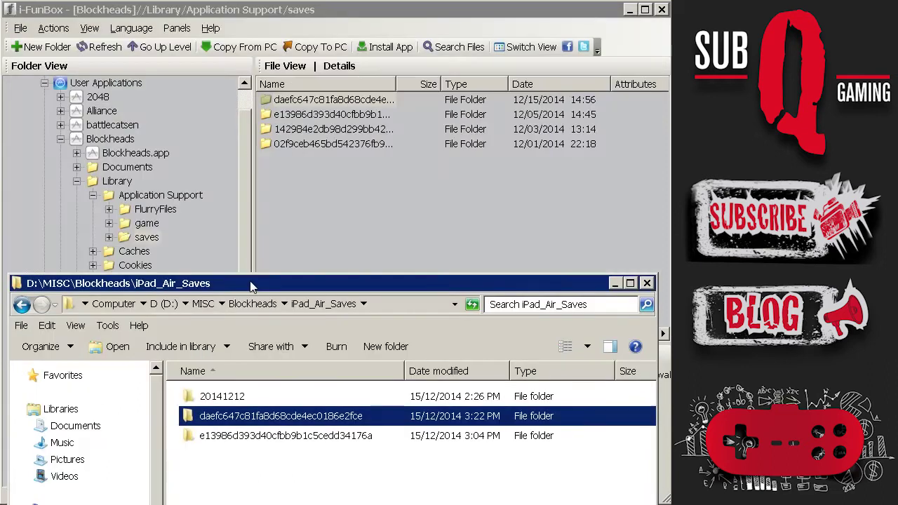
click(336, 217)
click(336, 217)
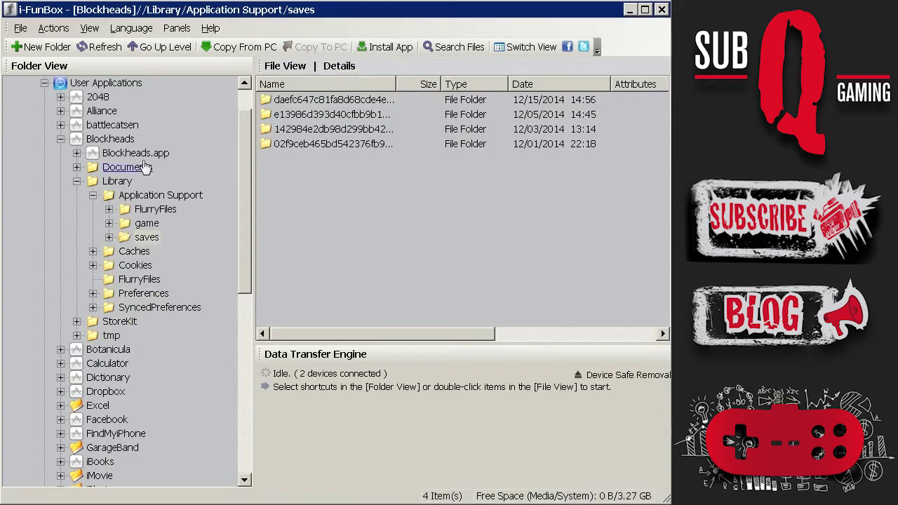
scroll(221, 118, up, 1)
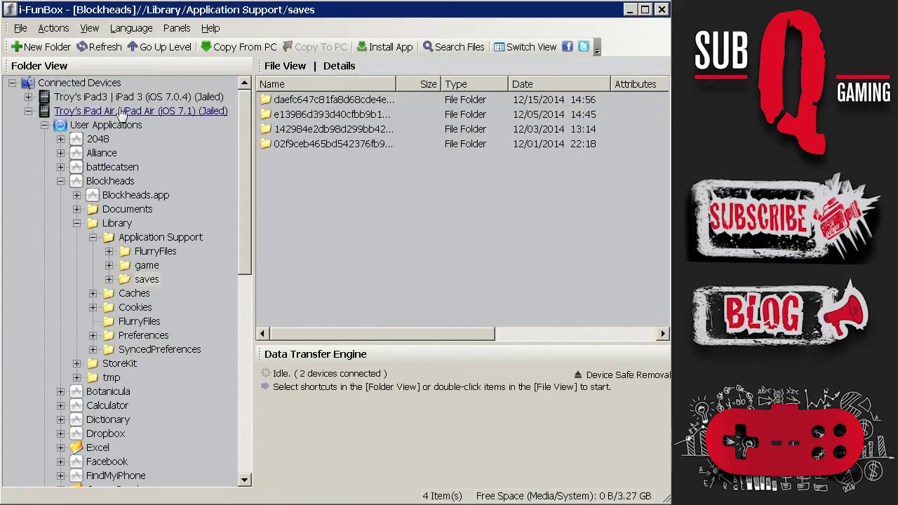
Step: Collapse iPad Air, then drill into iPad3 > User Applications > Blockheads > Library > Application Support > saves
click(28, 110)
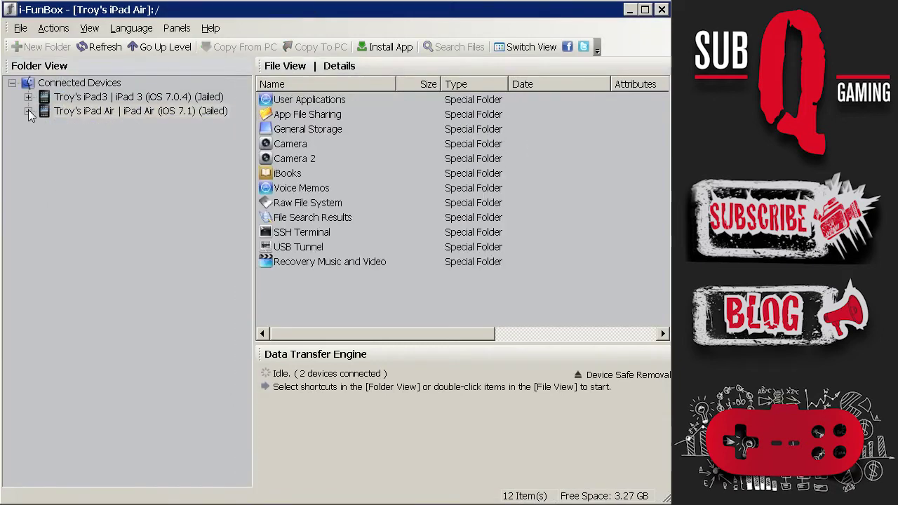
click(28, 99)
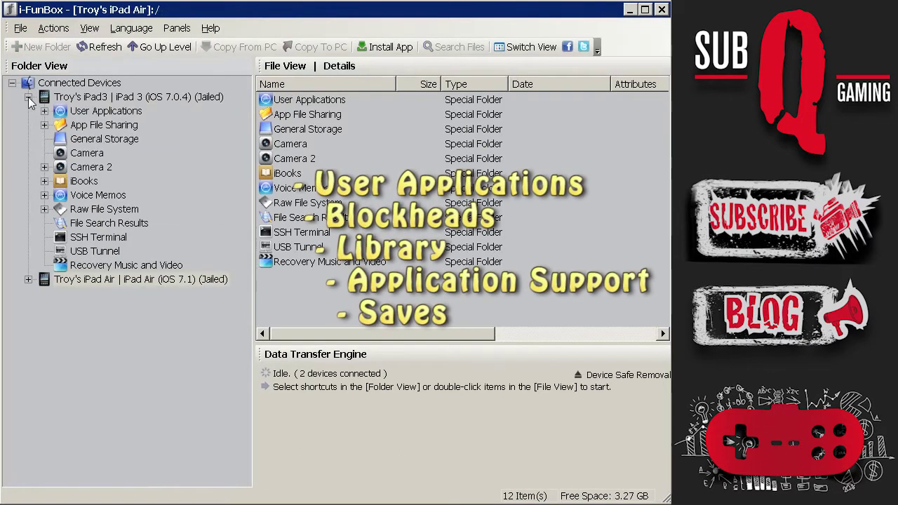
click(45, 111)
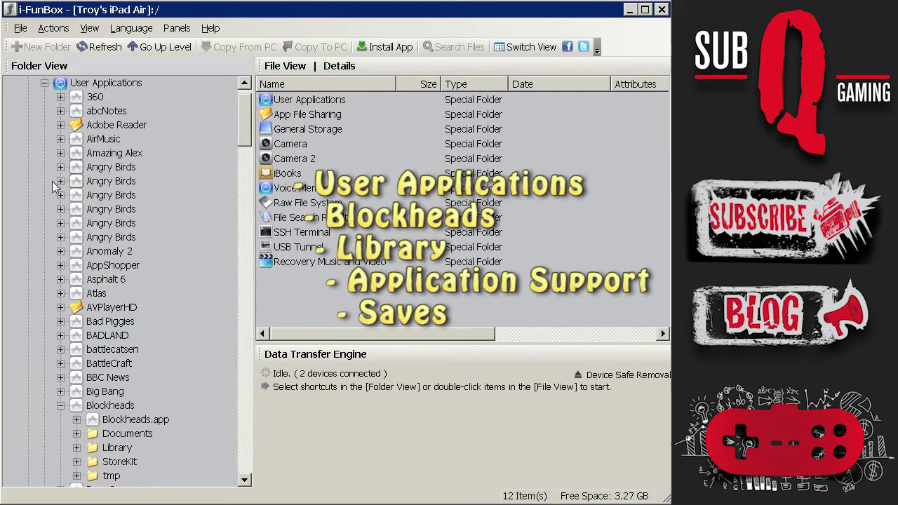
drag(243, 141, 245, 147)
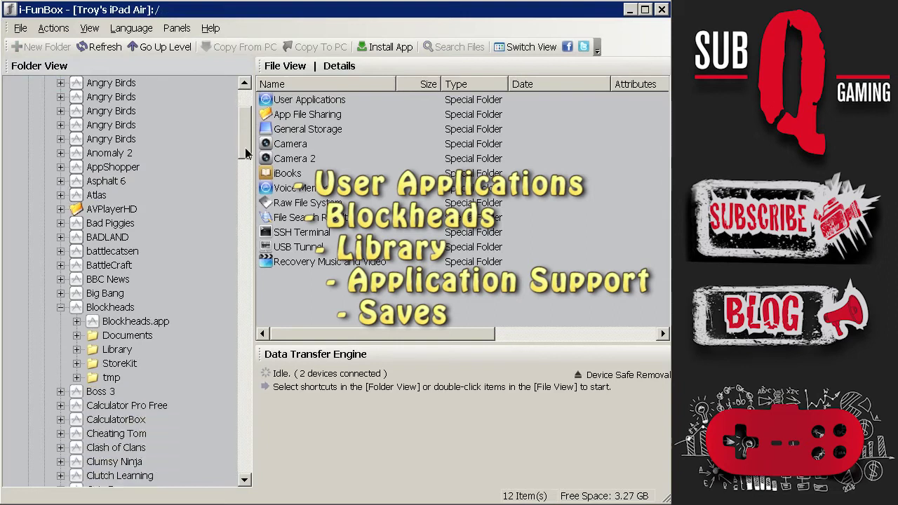
click(77, 349)
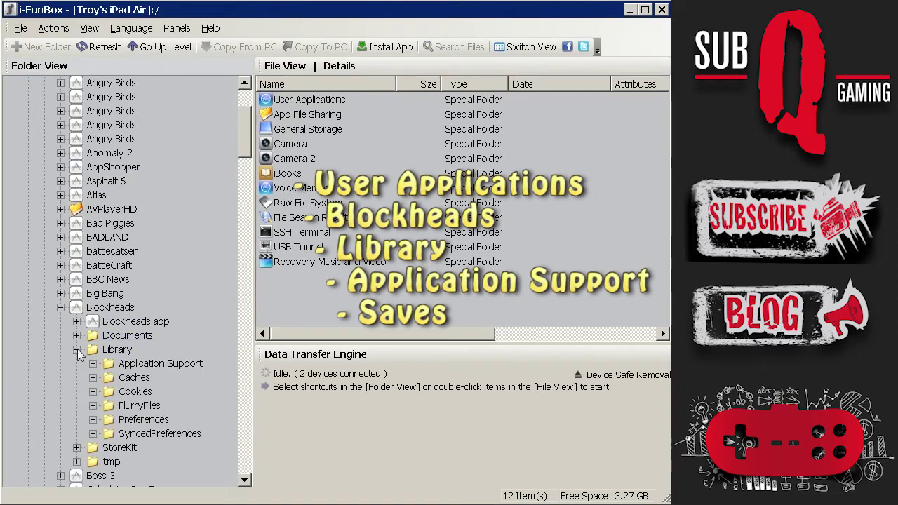
click(92, 363)
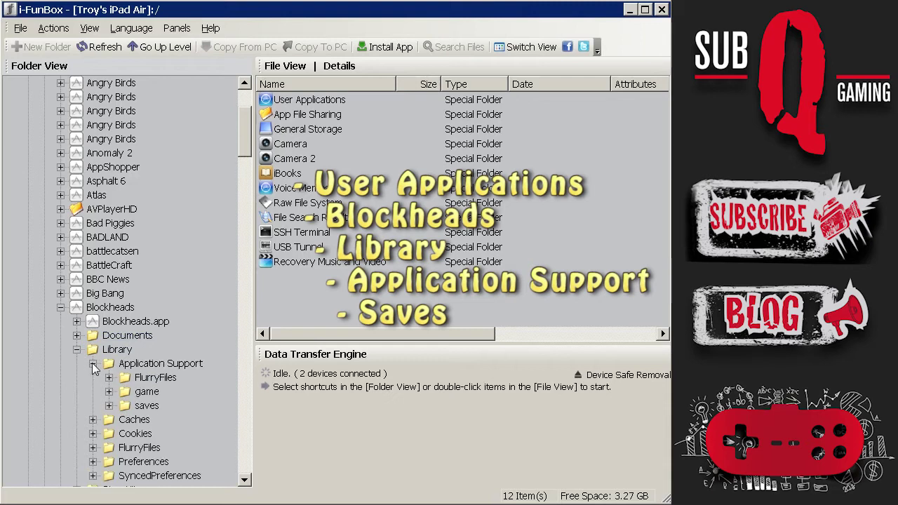
click(147, 406)
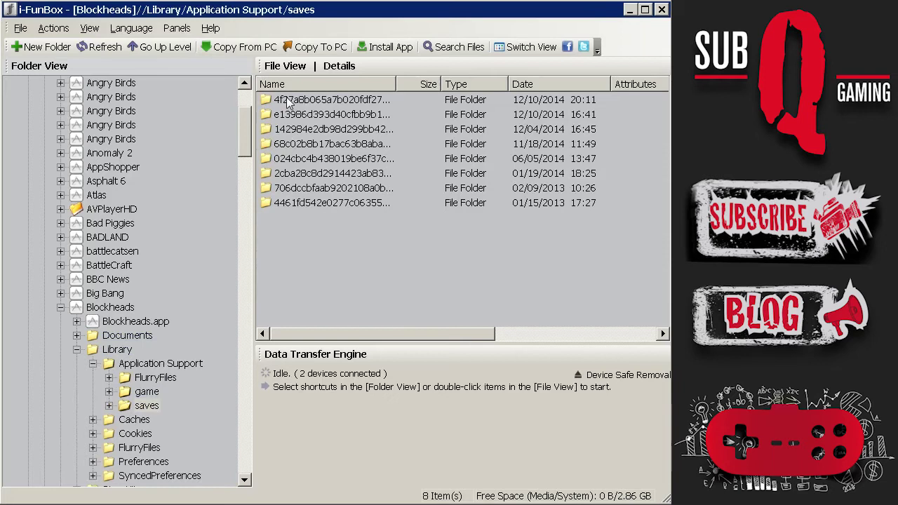
Step: Dismiss the File View context menu and switch back to the iPad_Air_Saves Explorer window
right_click(304, 236)
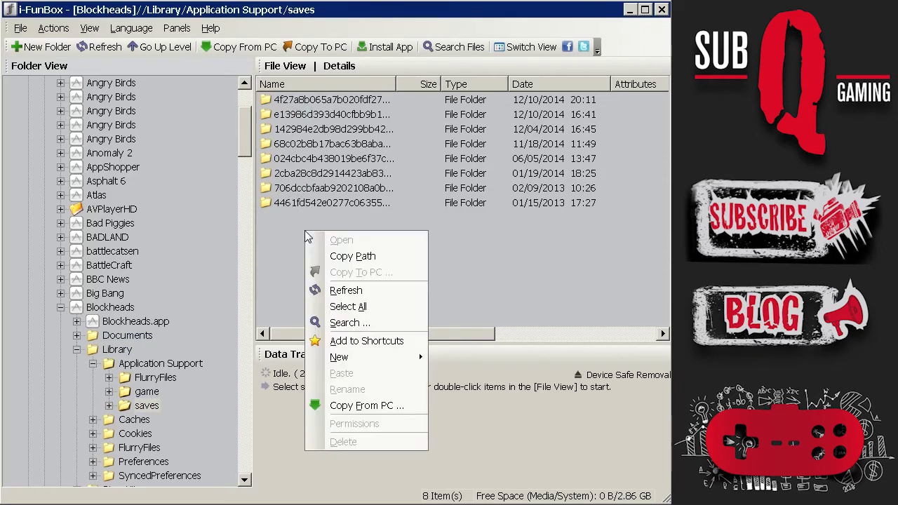
click(284, 239)
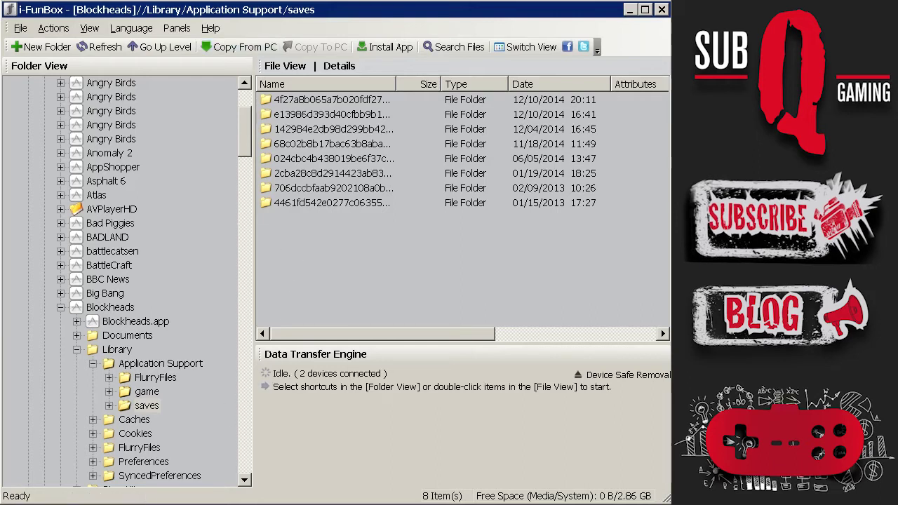
key(alt+Tab)
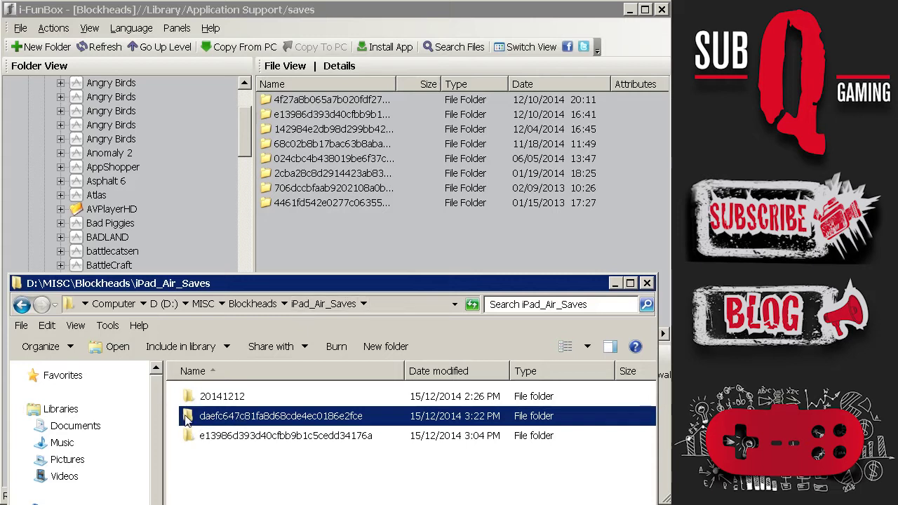
Step: Drag the daefc647c81fa8d68cde4ec0186e2fce folder from Explorer into the iPad 3 saves File View
drag(229, 357, 309, 244)
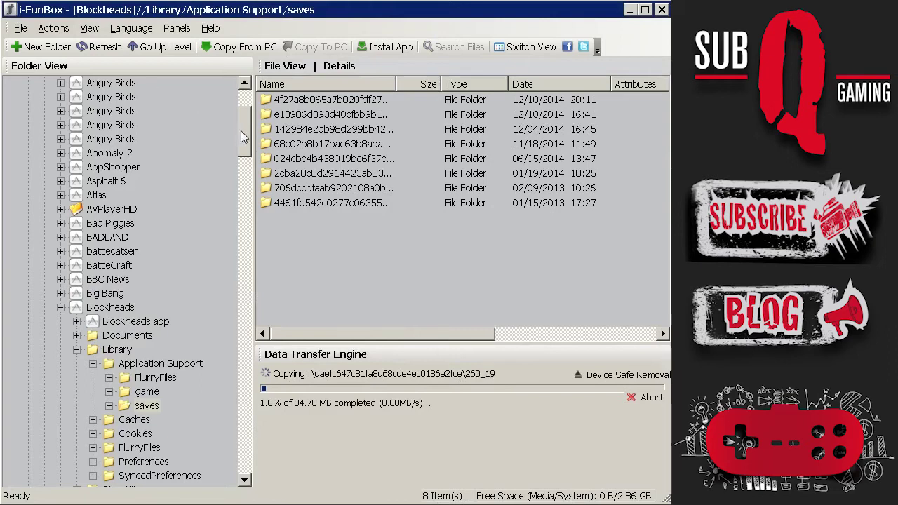
scroll(240, 131, up, 3)
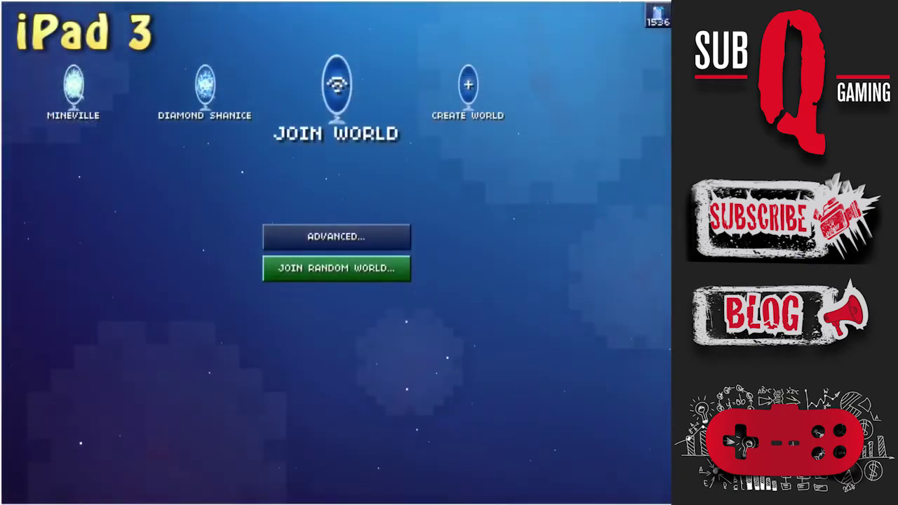
Step: Swipe the Blockheads world carousel left and right to review the available worlds
scroll(336, 91, left, 2)
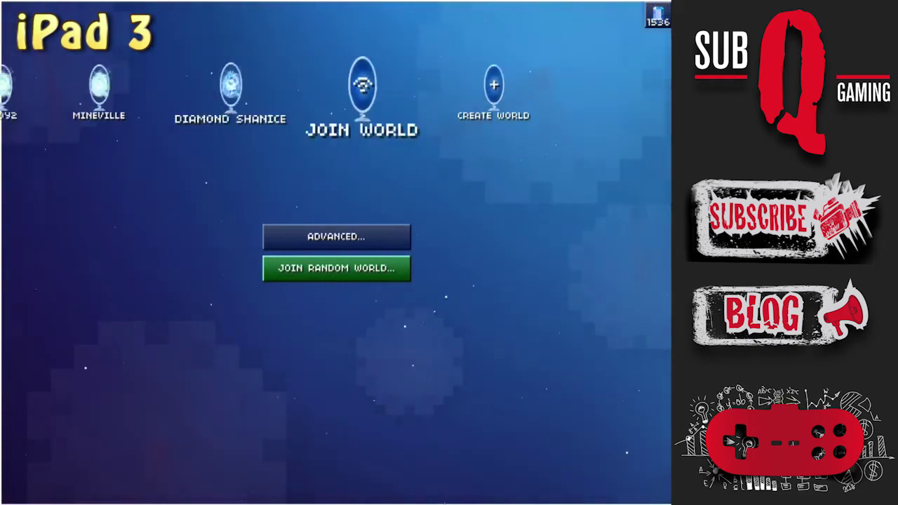
scroll(337, 91, left, 2)
scroll(337, 91, right, 1)
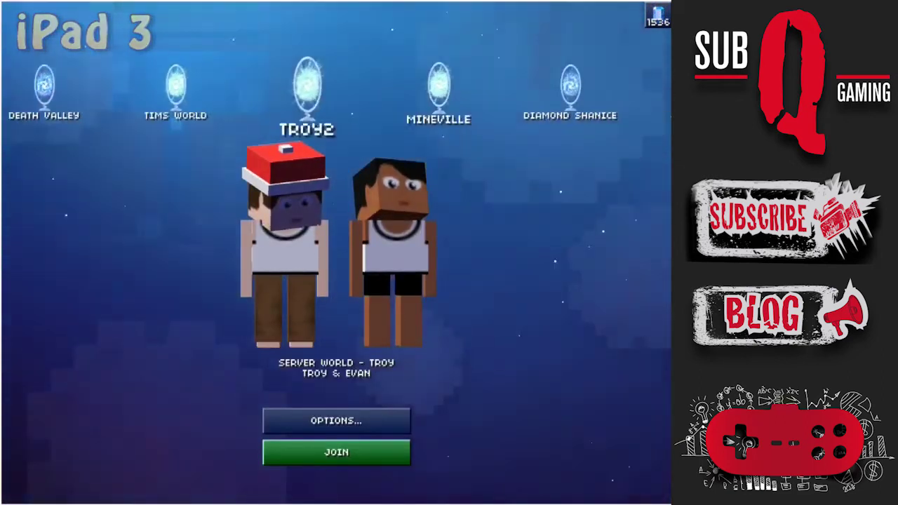
scroll(337, 92, right, 3)
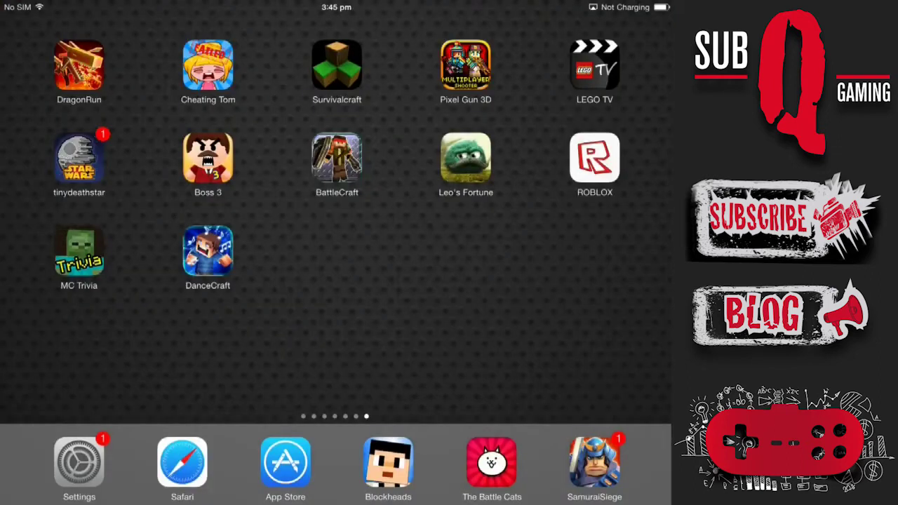
Step: Quit Blockheads from the app switcher and relaunch it from the dock to load Troys World
key(super)
key(super)
drag(341, 252, 341, 28)
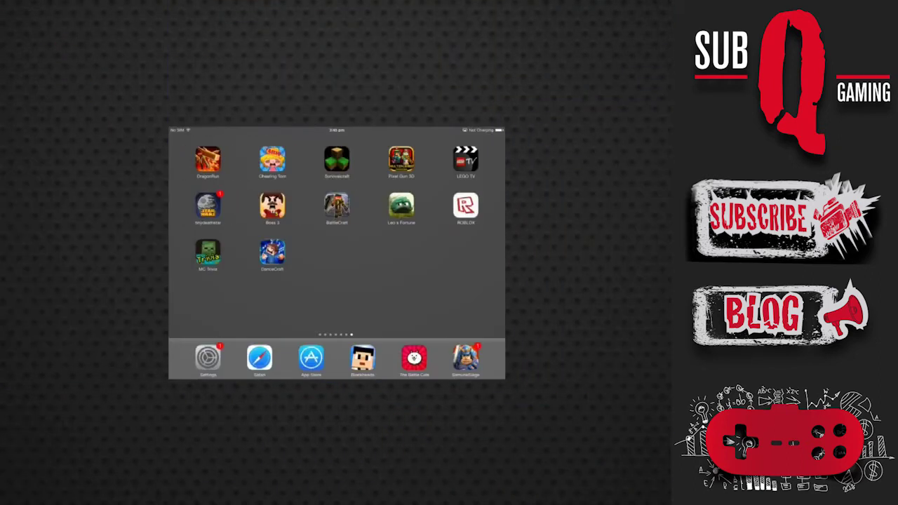
click(337, 252)
click(389, 465)
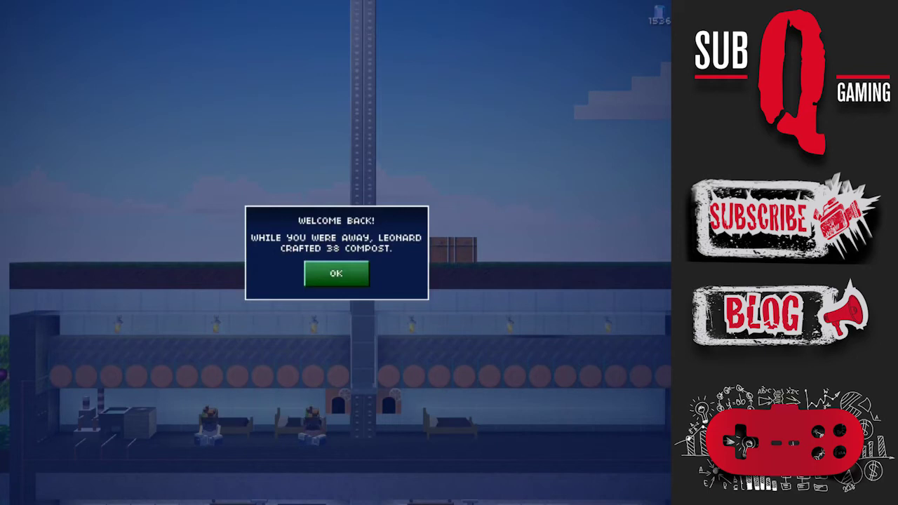
Step: Dismiss the welcome-back message, look around Troys World, then pause and exit to the menu
key(Escape)
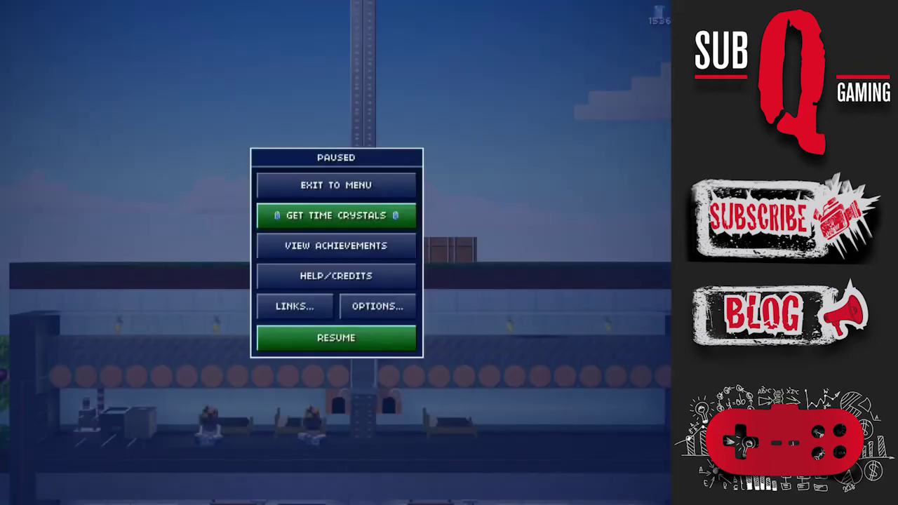
key(Escape)
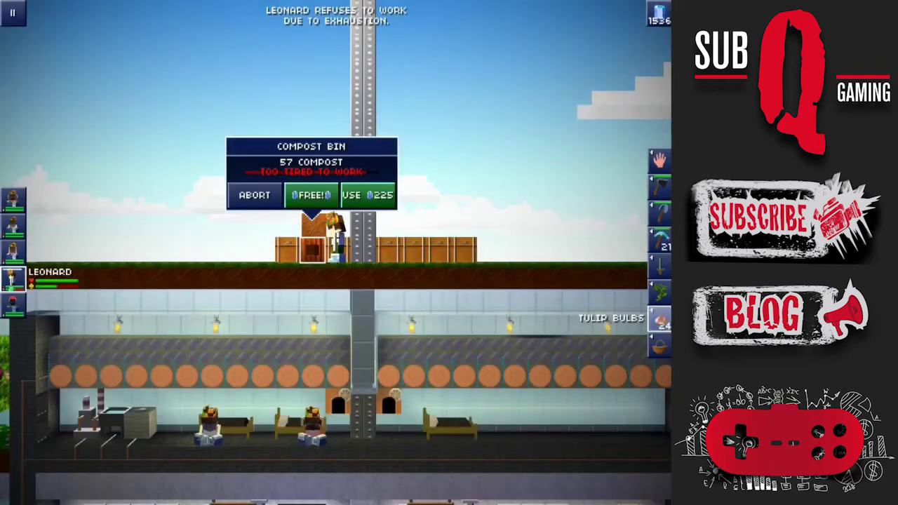
scroll(336, 253, down, 3)
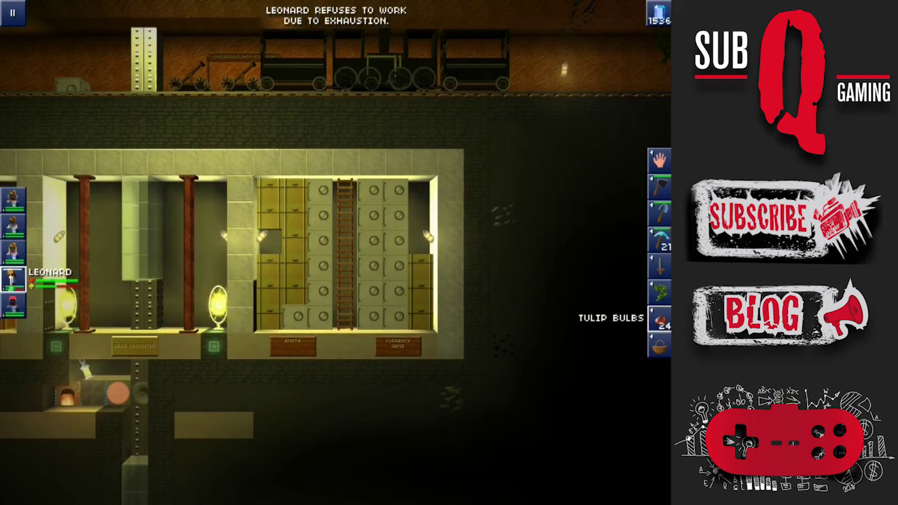
key(Escape)
click(336, 184)
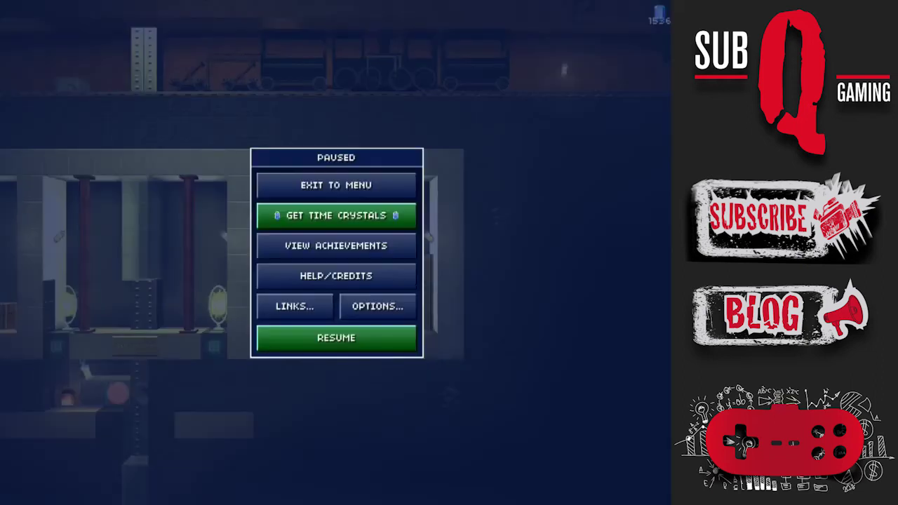